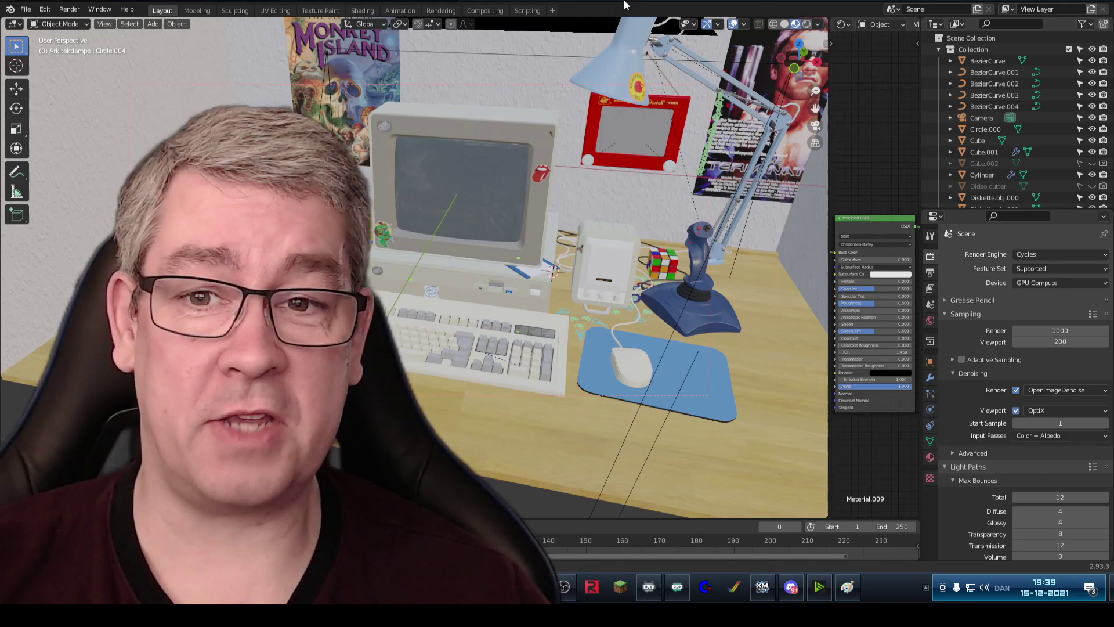
# - Orbit and zoom the Blender view around the desk, monitor, keyboard and mousepad
pyautogui.moveTo(528, 167)
pyautogui.mouseDown()
pyautogui.moveTo(555, 169)
pyautogui.moveTo(534, 166)
pyautogui.mouseUp()
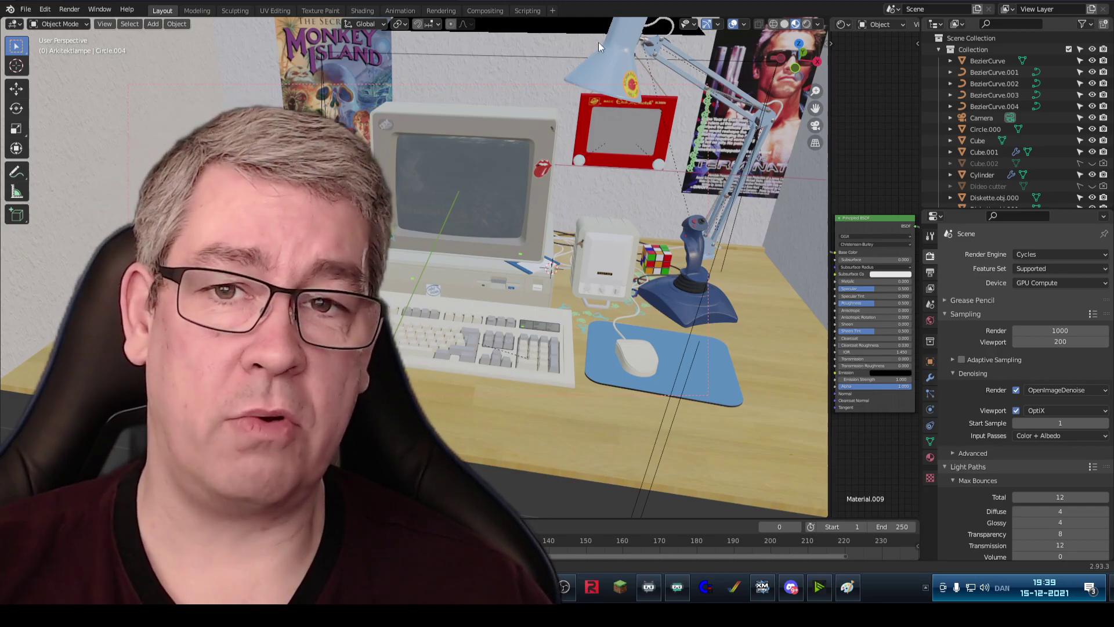
pyautogui.moveTo(584, 119); pyautogui.dragTo(621, 118)
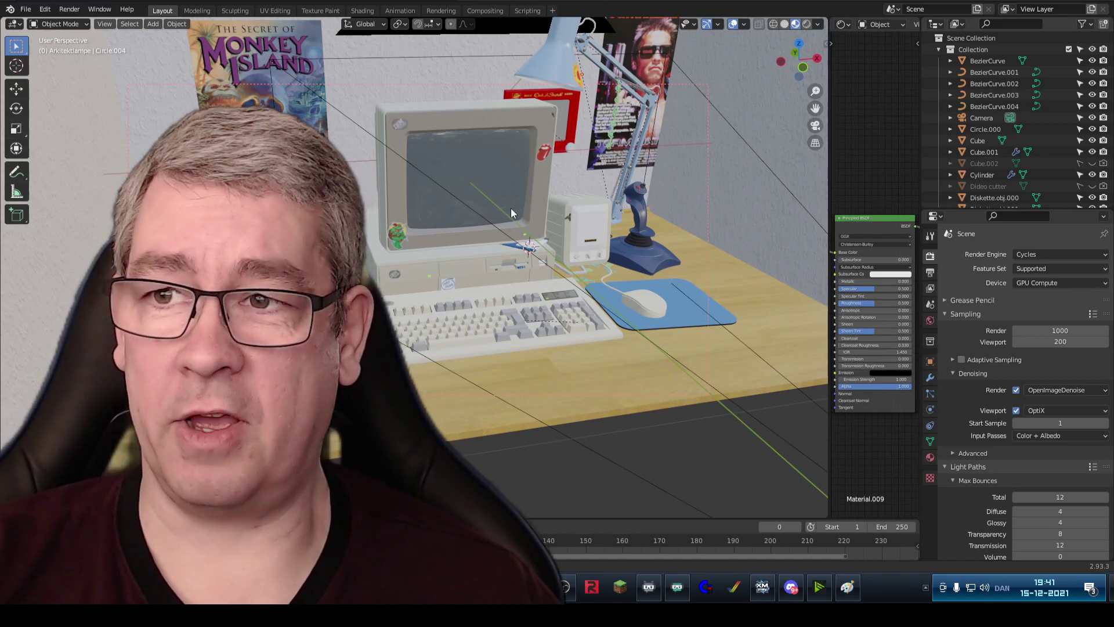
pyautogui.moveTo(545, 226); pyautogui.dragTo(575, 227)
pyautogui.scroll(4, 574, 227)
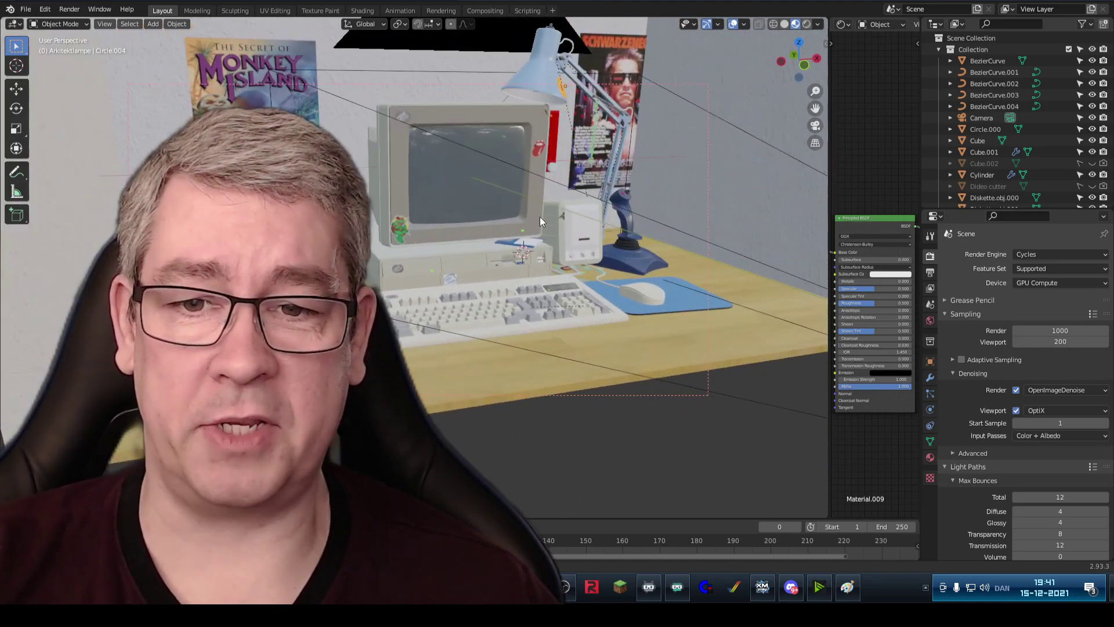
pyautogui.scroll(3, 604, 238)
pyautogui.scroll(1, 583, 248)
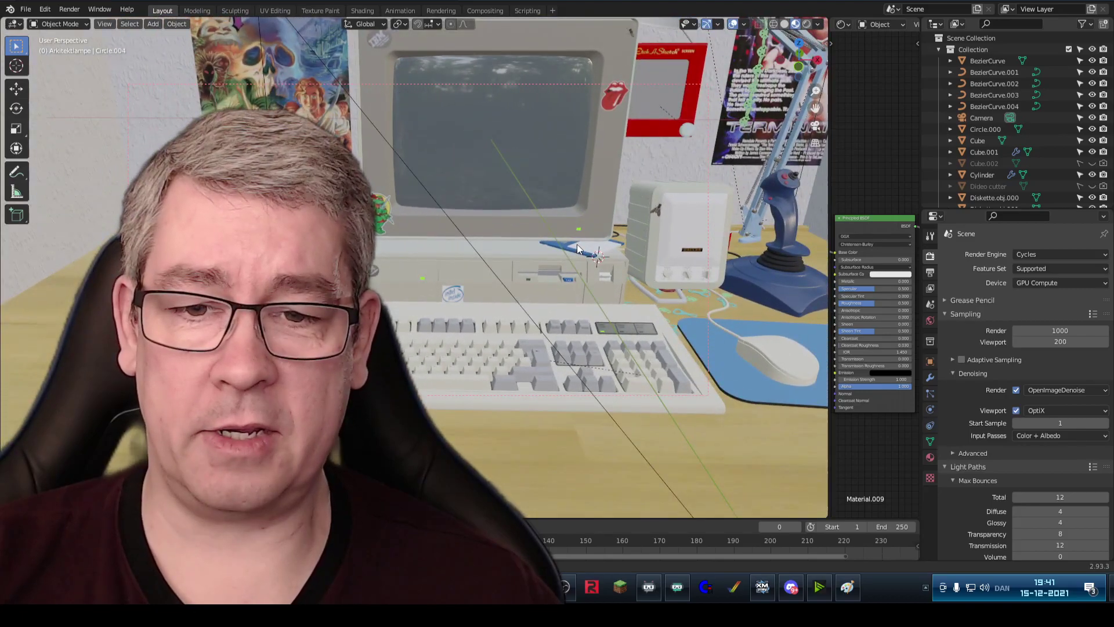
pyautogui.moveTo(600, 250); pyautogui.dragTo(499, 235)
pyautogui.scroll(4, 589, 249)
pyautogui.scroll(8, 517, 244)
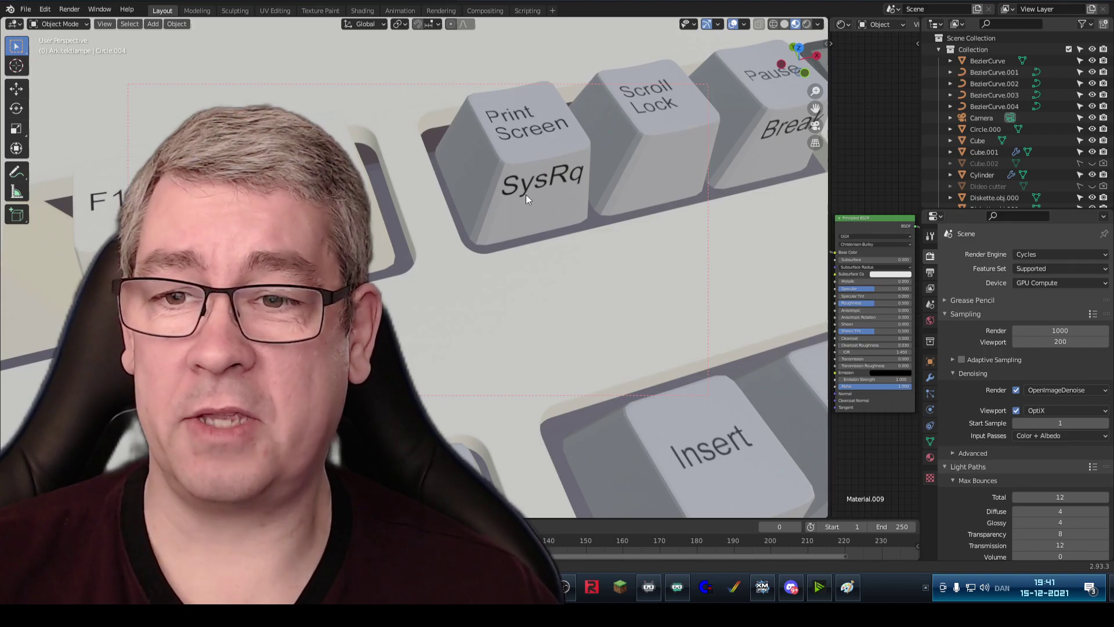
pyautogui.scroll(-8, 538, 231)
pyautogui.scroll(-6, 537, 231)
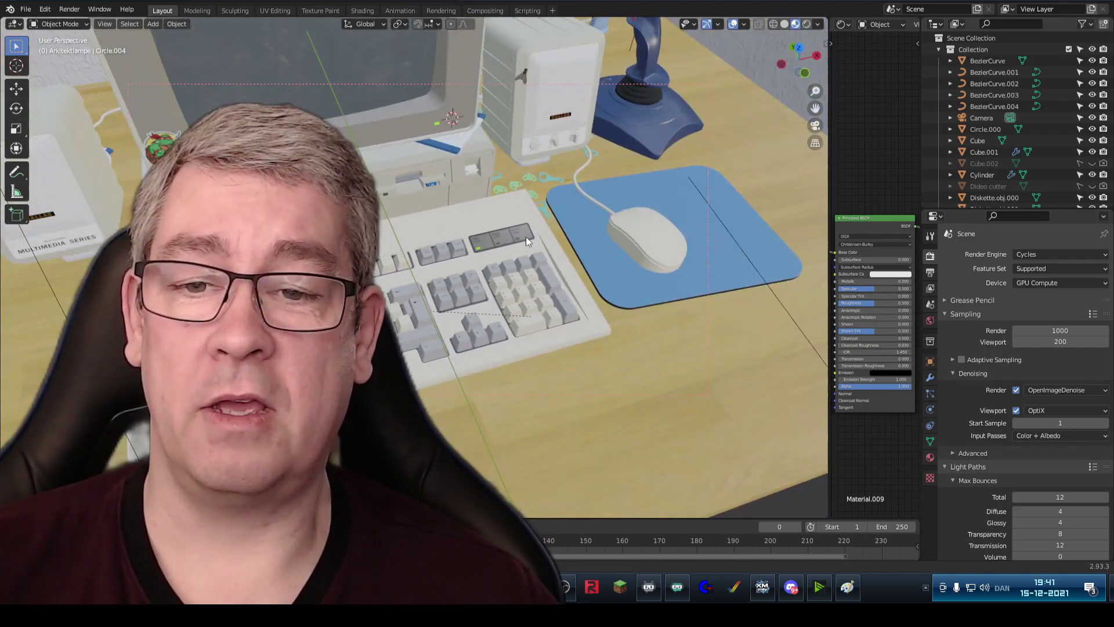
pyautogui.scroll(2, 532, 204)
pyautogui.scroll(2, 532, 204)
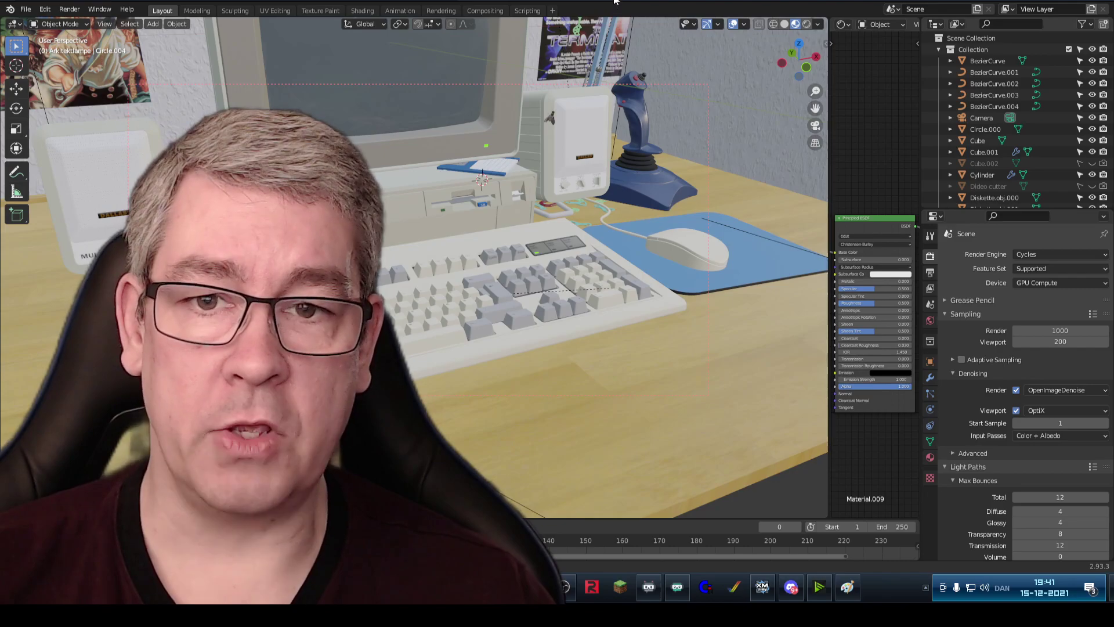
pyautogui.moveTo(619, 159); pyautogui.dragTo(639, 163)
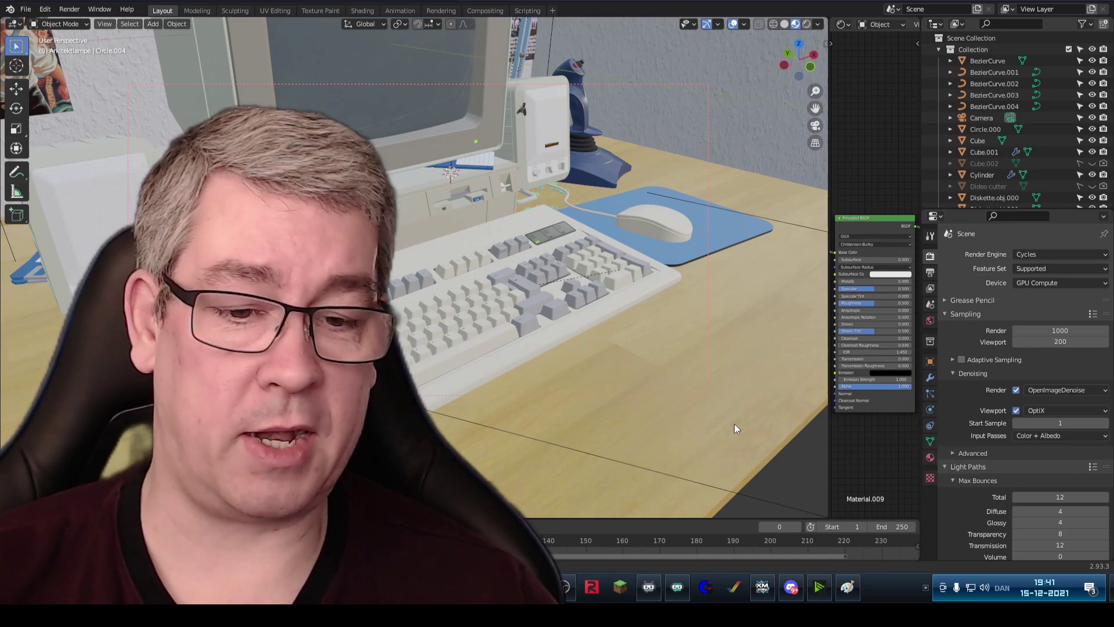
# - Paste the 5760×1080 three-screen screenshot into Paint, zoom out to 12.5%, then minimize Paint
pyautogui.click(848, 588)
pyautogui.moveTo(502, 46); pyautogui.dragTo(480, 39)
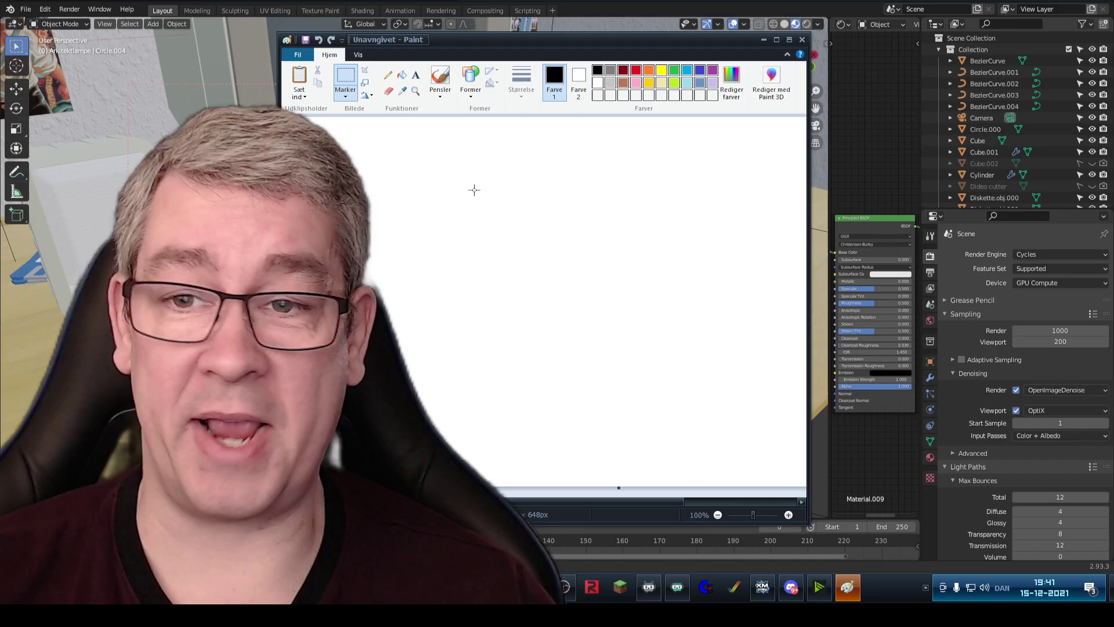
pyautogui.hotkey('ctrl', 'v')
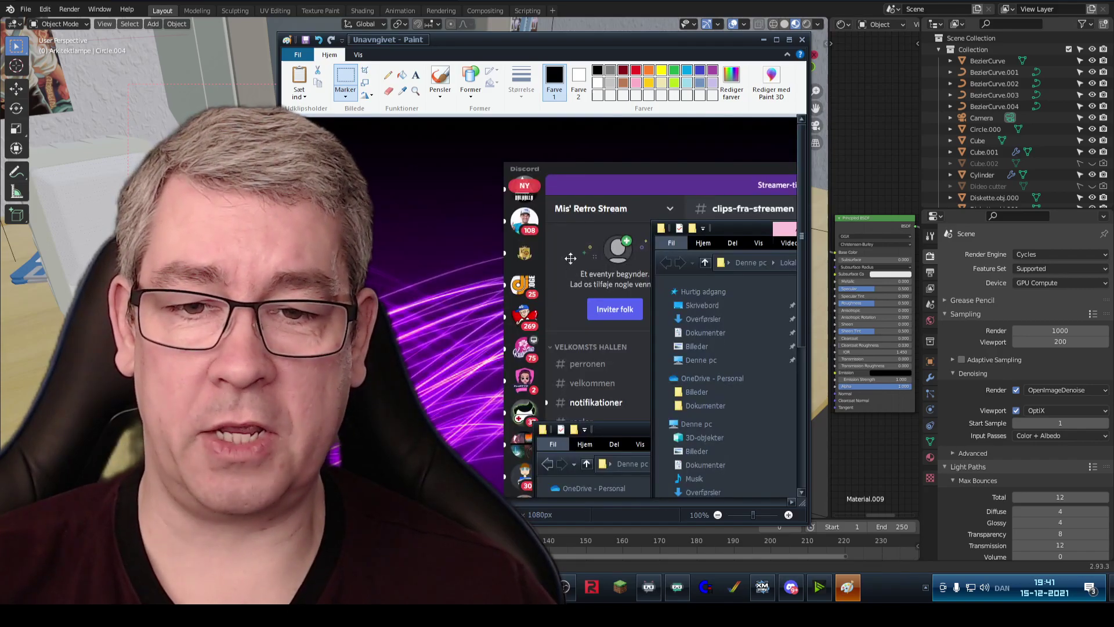
pyautogui.scroll(-2, 567, 245)
pyautogui.scroll(-1, 565, 244)
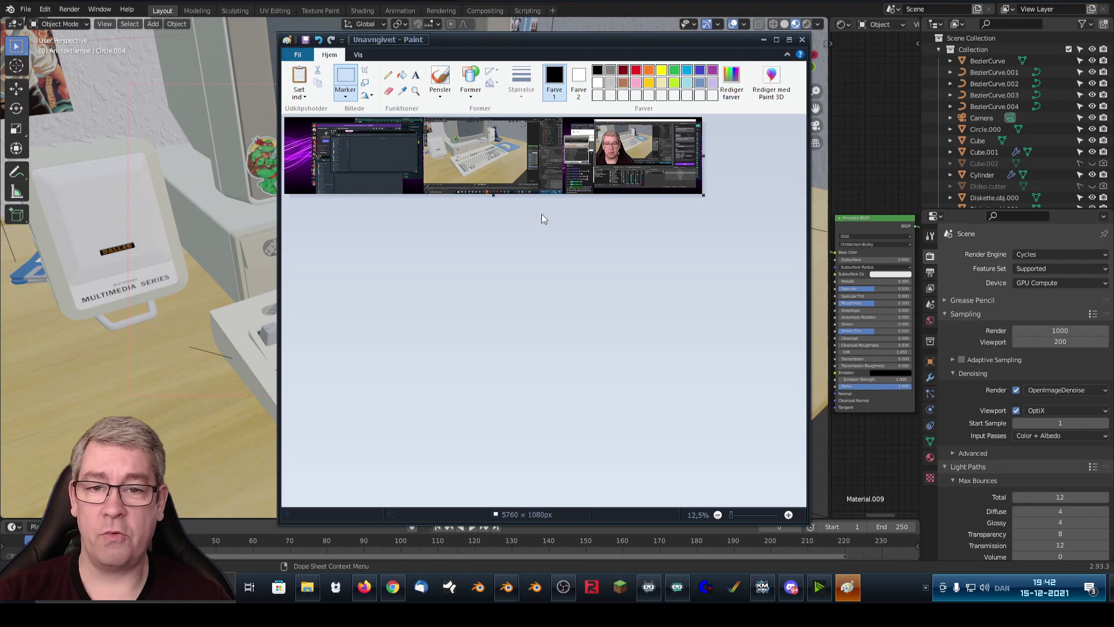
pyautogui.click(764, 39)
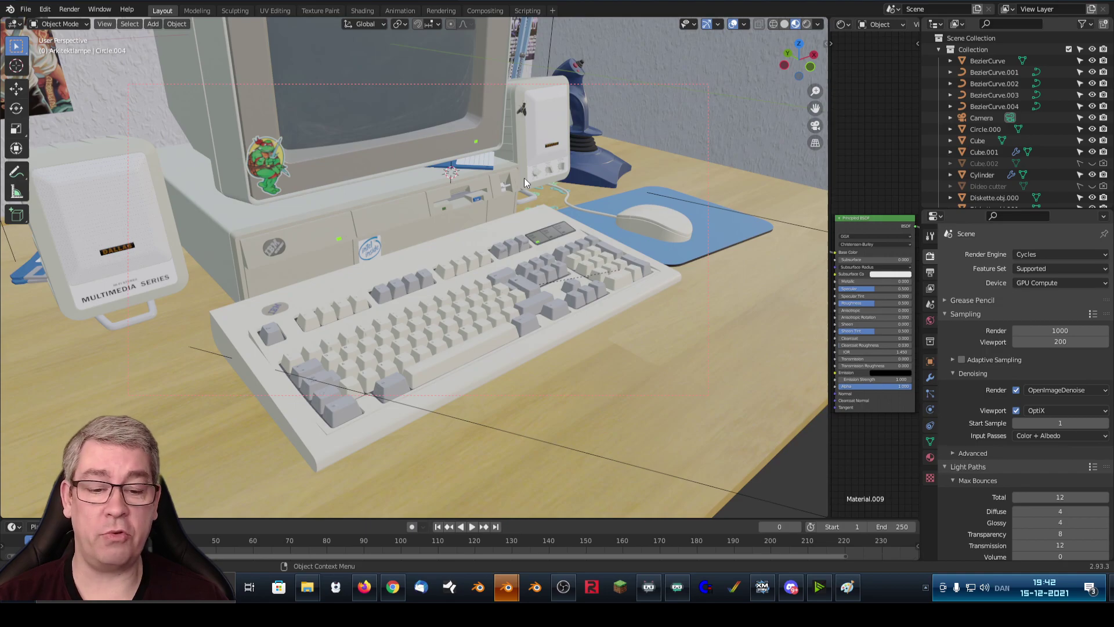
# - Paste the new screenshot into Paint, nudge it slightly left in the strip, then minimize Paint
pyautogui.click(848, 588)
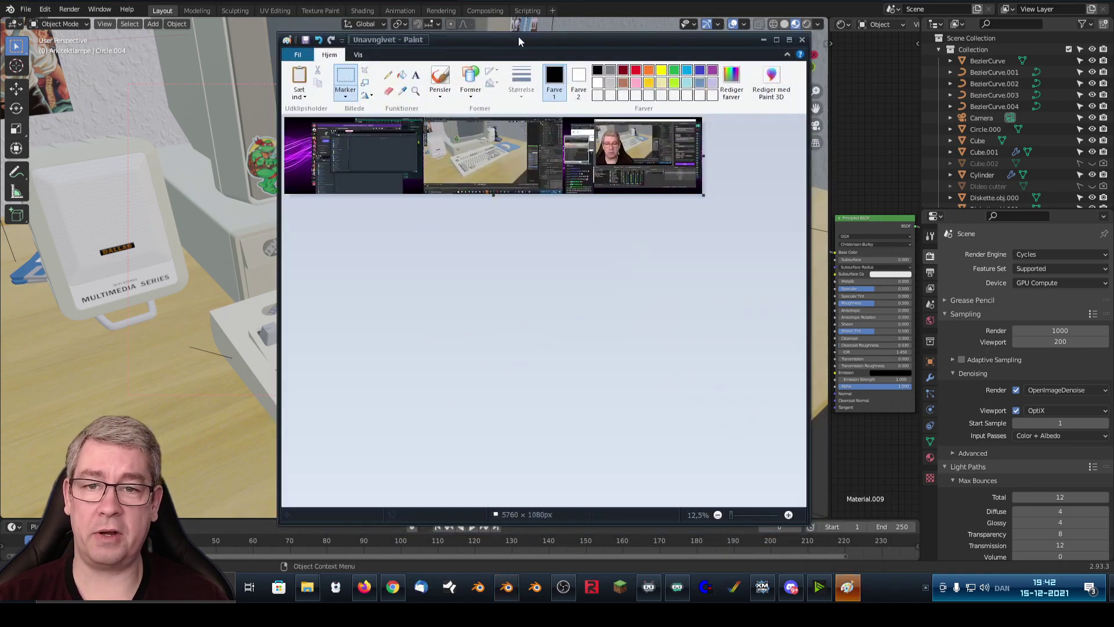
pyautogui.moveTo(518, 36); pyautogui.dragTo(531, 53)
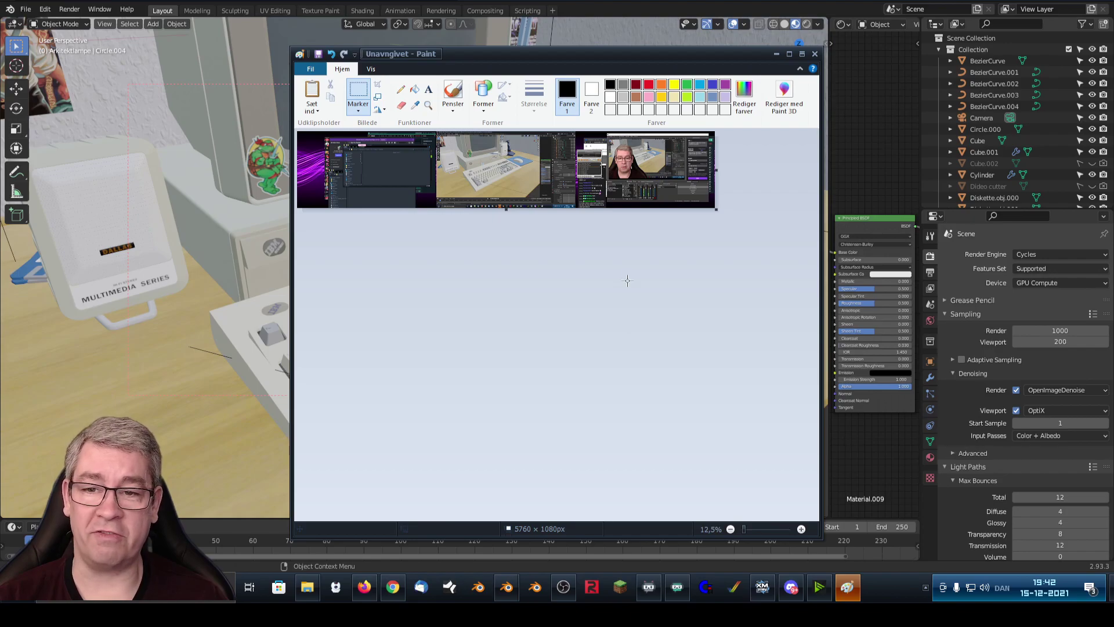
pyautogui.hotkey('ctrl', 'v')
pyautogui.hotkey('ctrl', 'v')
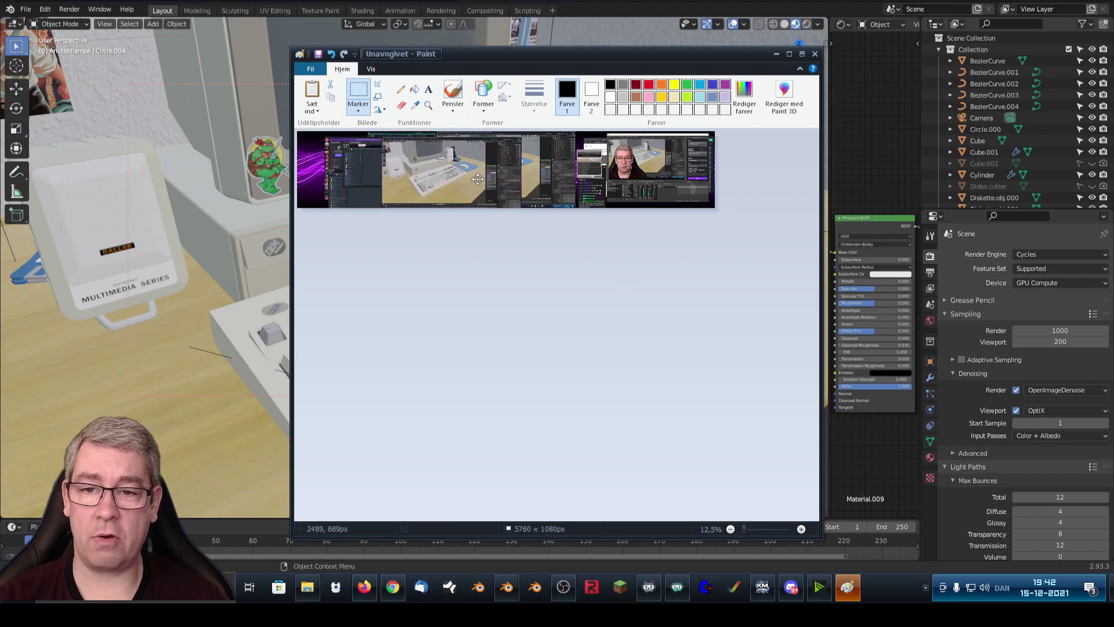
pyautogui.moveTo(465, 175); pyautogui.dragTo(479, 178)
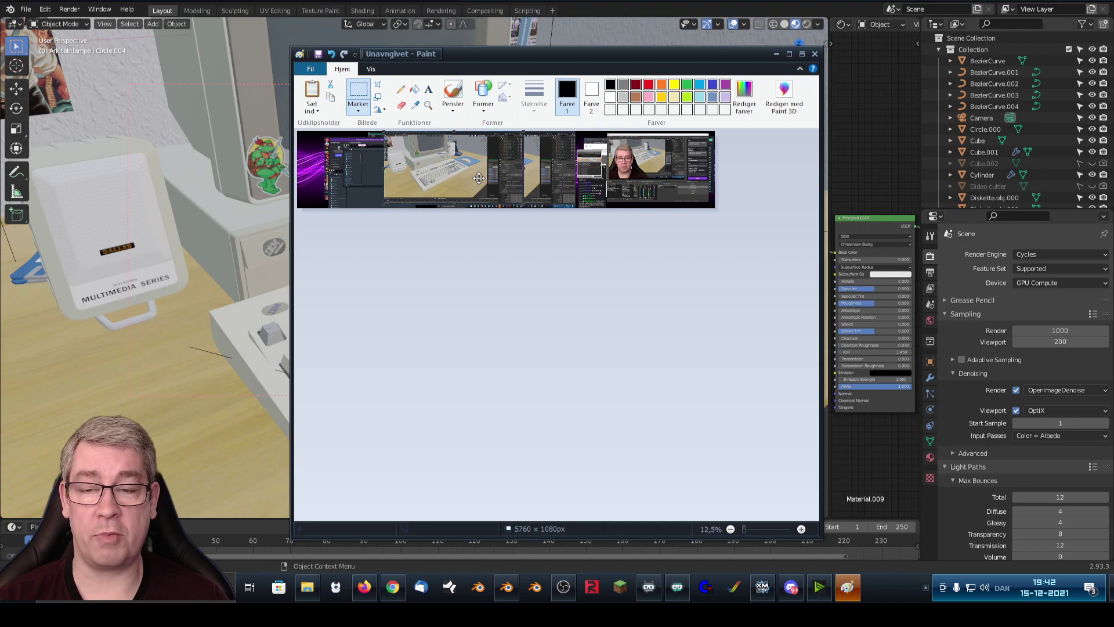
pyautogui.moveTo(478, 178); pyautogui.dragTo(463, 178)
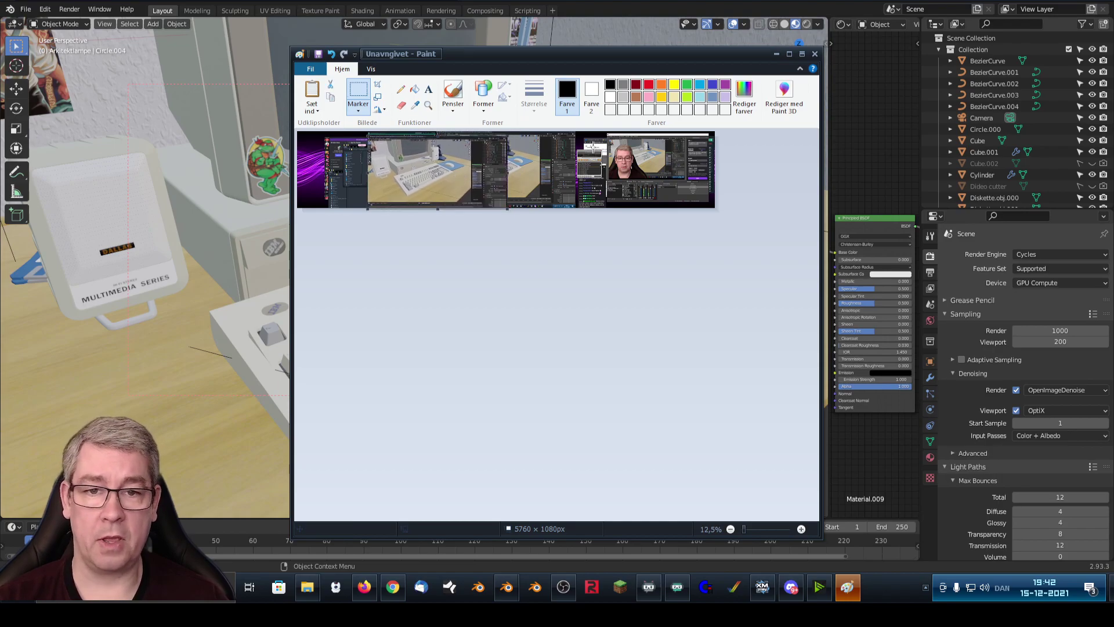
pyautogui.click(777, 53)
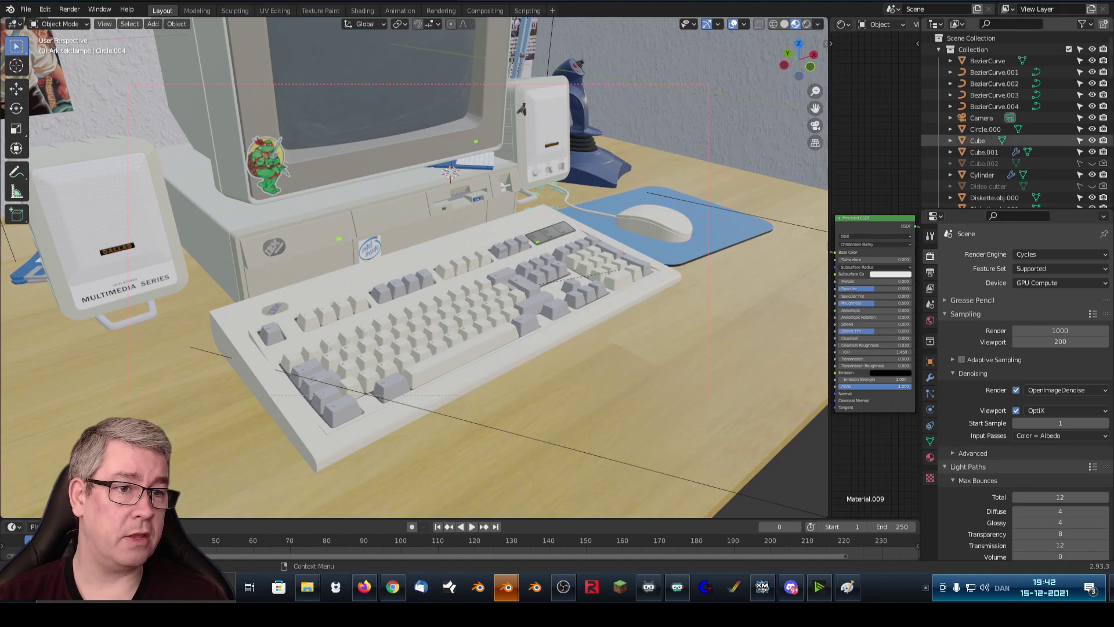
# - Snip the Blender viewport showing the keyboard, mouse and mousepad to the clipboard
pyautogui.hotkey('alt', 'Tab')
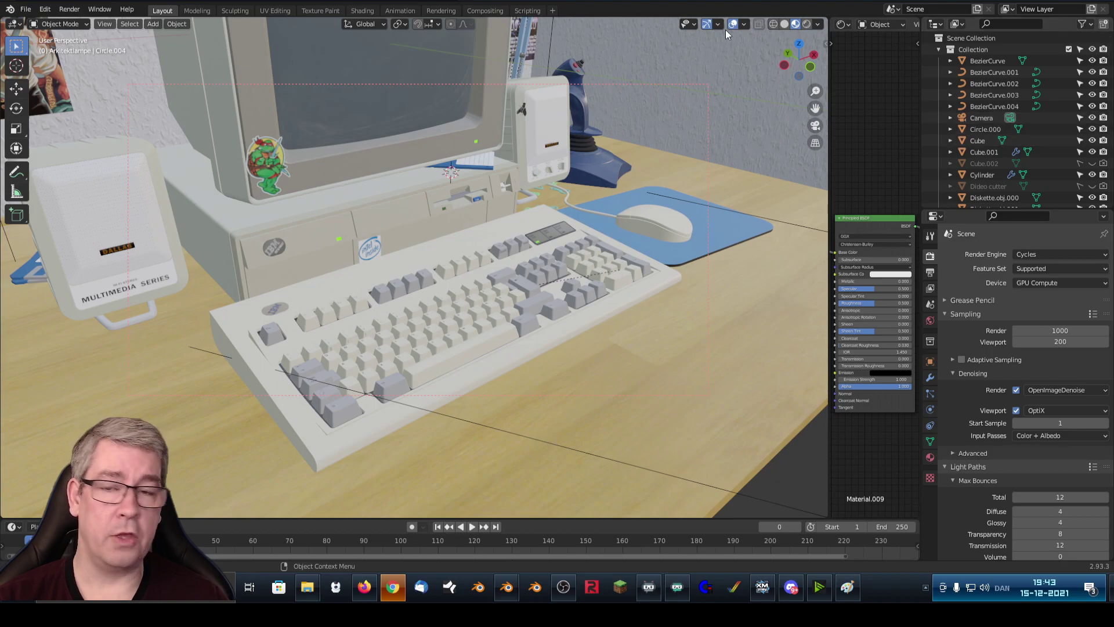
pyautogui.hotkey('alt', 'Tab')
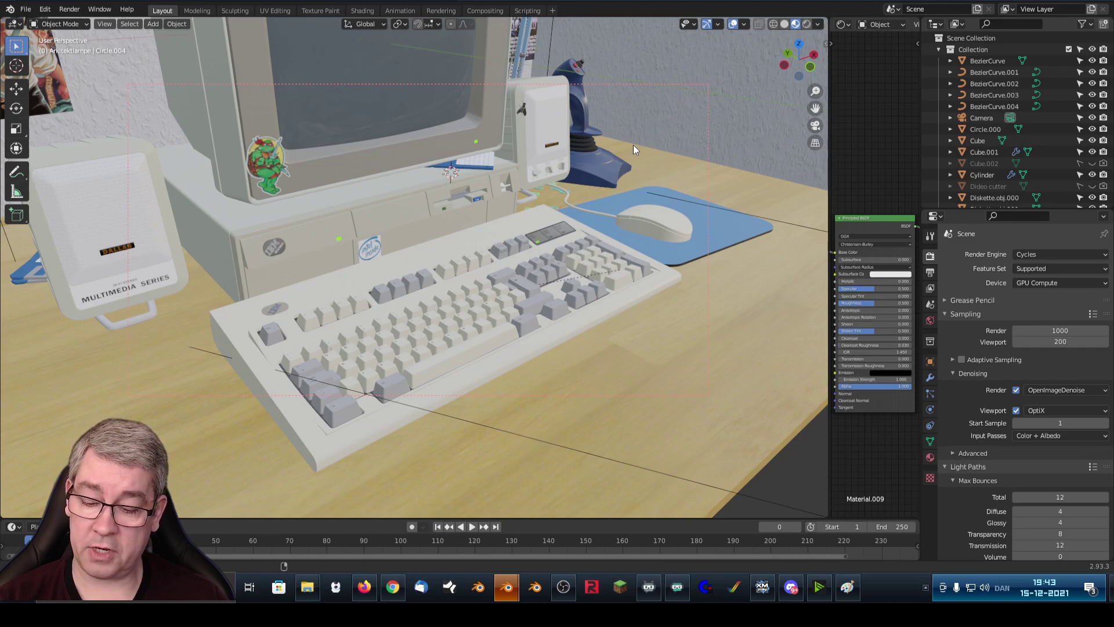
pyautogui.press('super+shift+s')
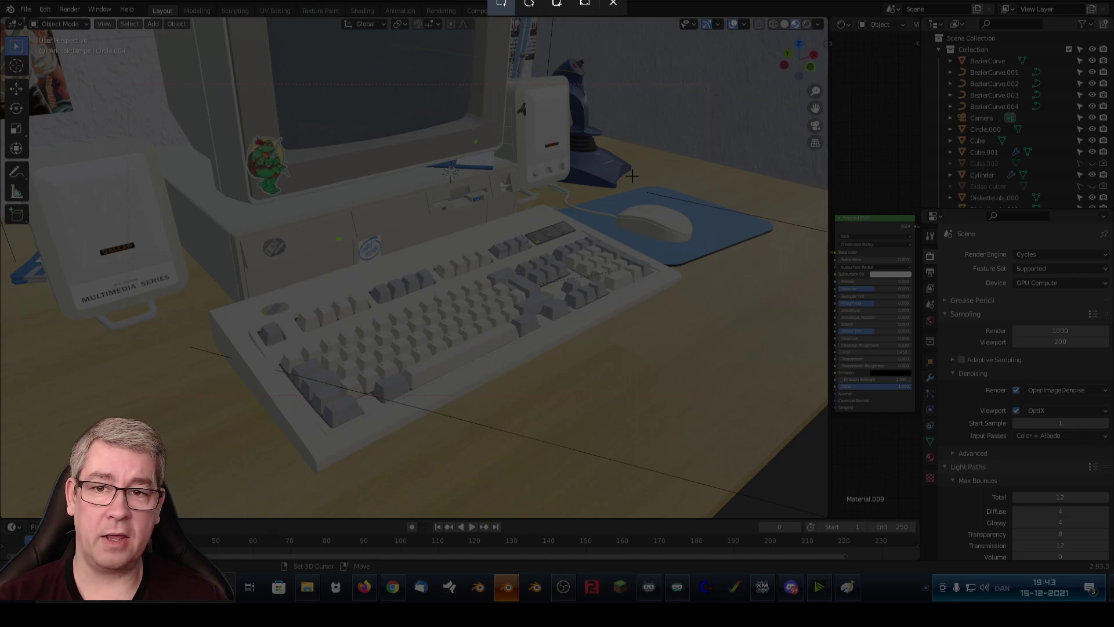
pyautogui.moveTo(289, 88); pyautogui.dragTo(706, 361)
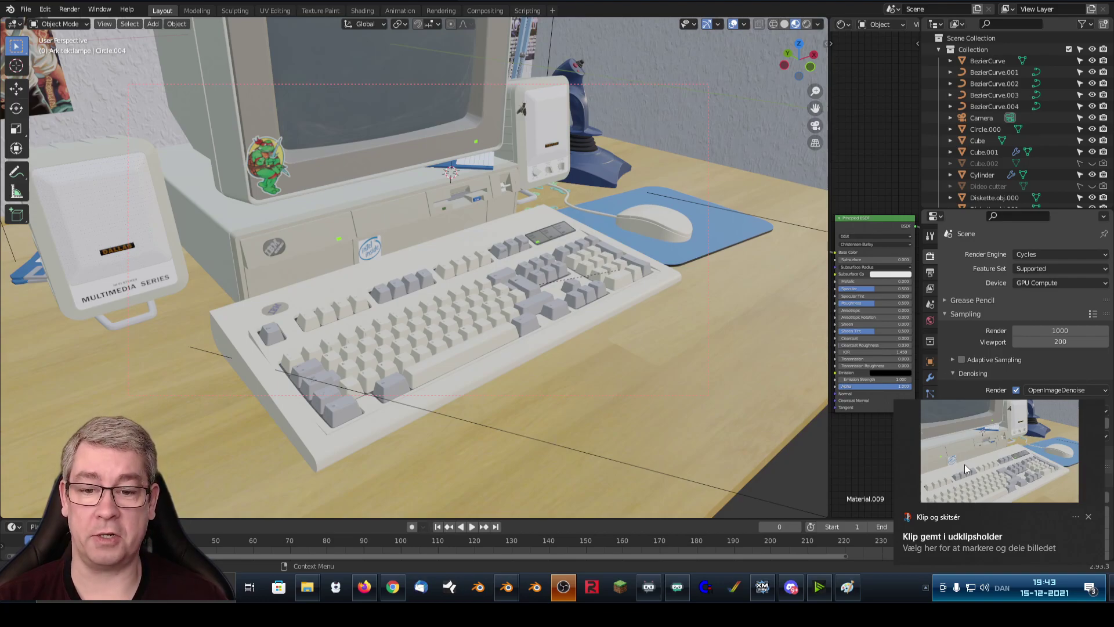
# - Slide the pasted desk snip right over the left end of Paint's capture strip
pyautogui.click(847, 587)
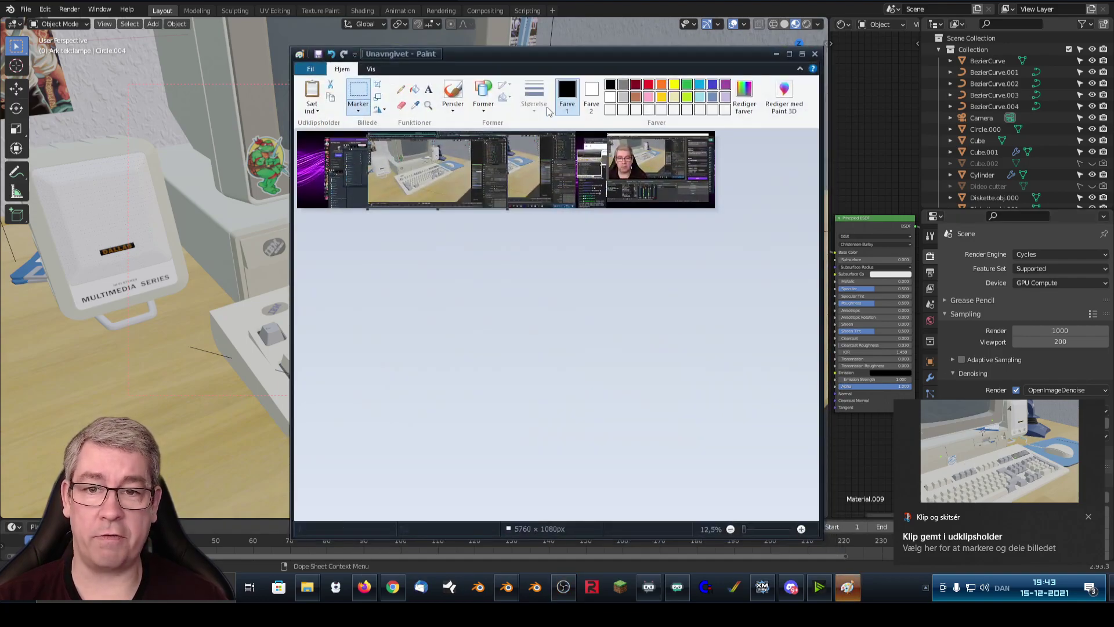
pyautogui.moveTo(548, 51); pyautogui.dragTo(529, 31)
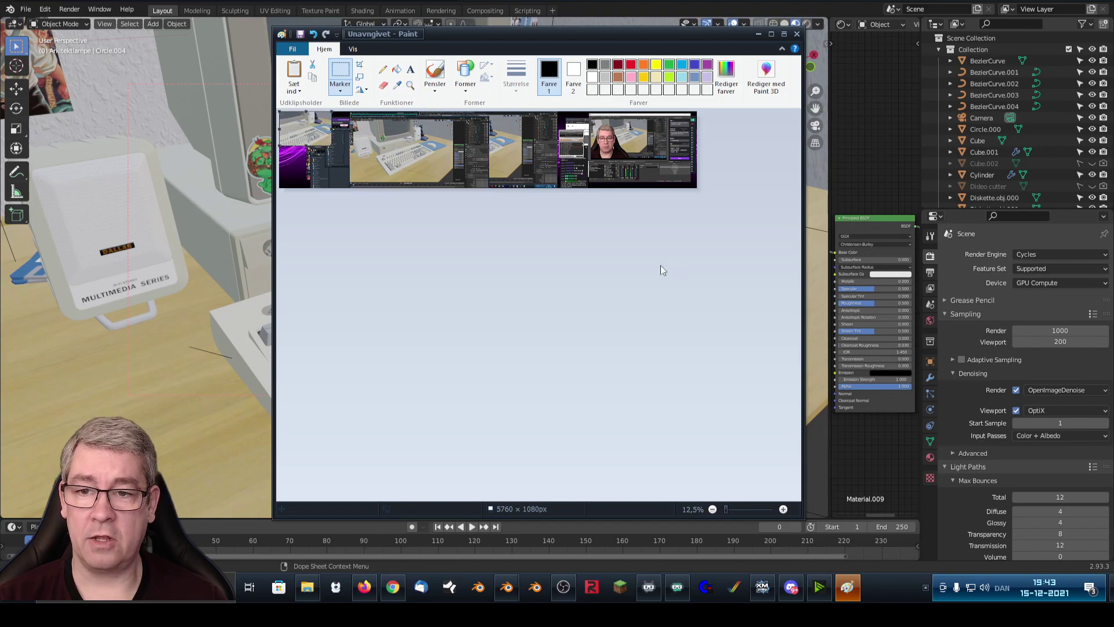
pyautogui.moveTo(317, 140); pyautogui.dragTo(347, 156)
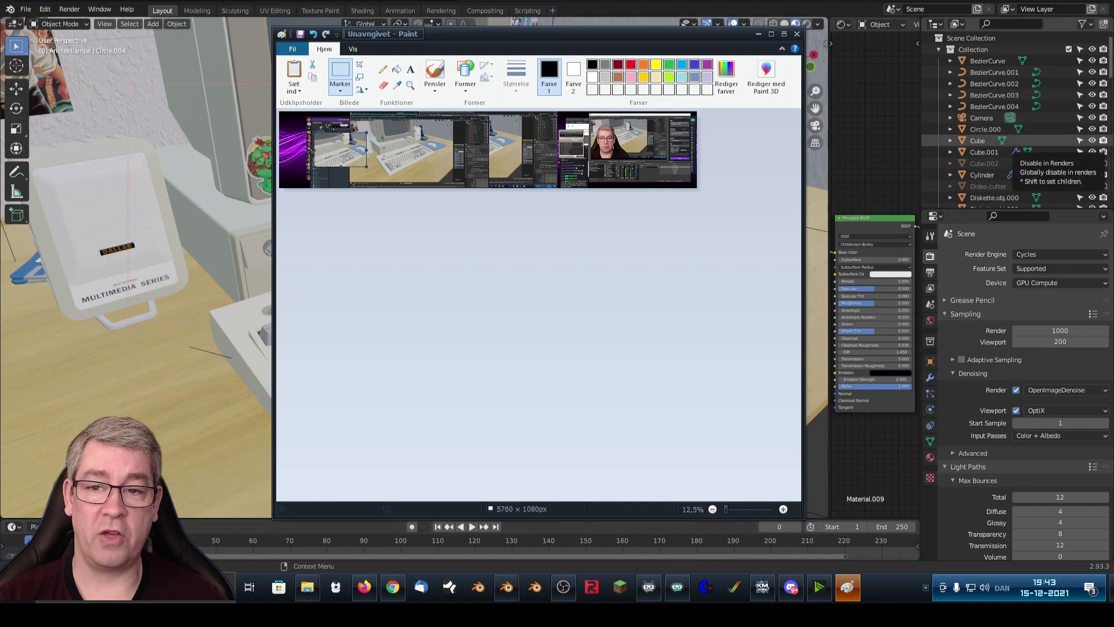
pyautogui.hotkey('alt', 'Tab')
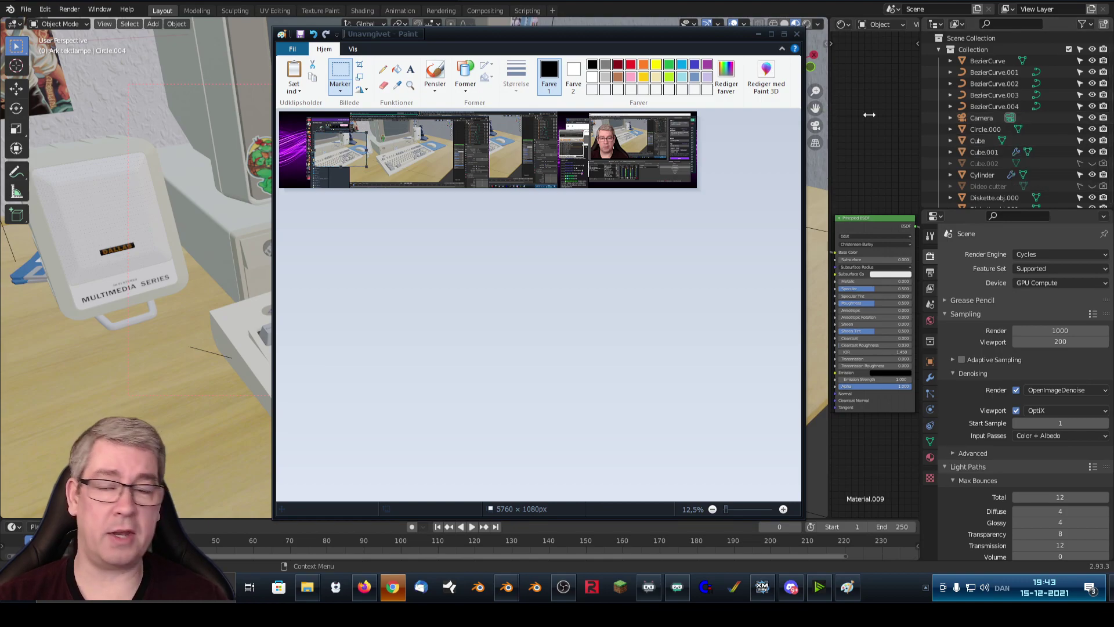
# - Orbit and zoom out the Blender view to show the whole desk, joystick and blue mouse pad
pyautogui.click(640, 6)
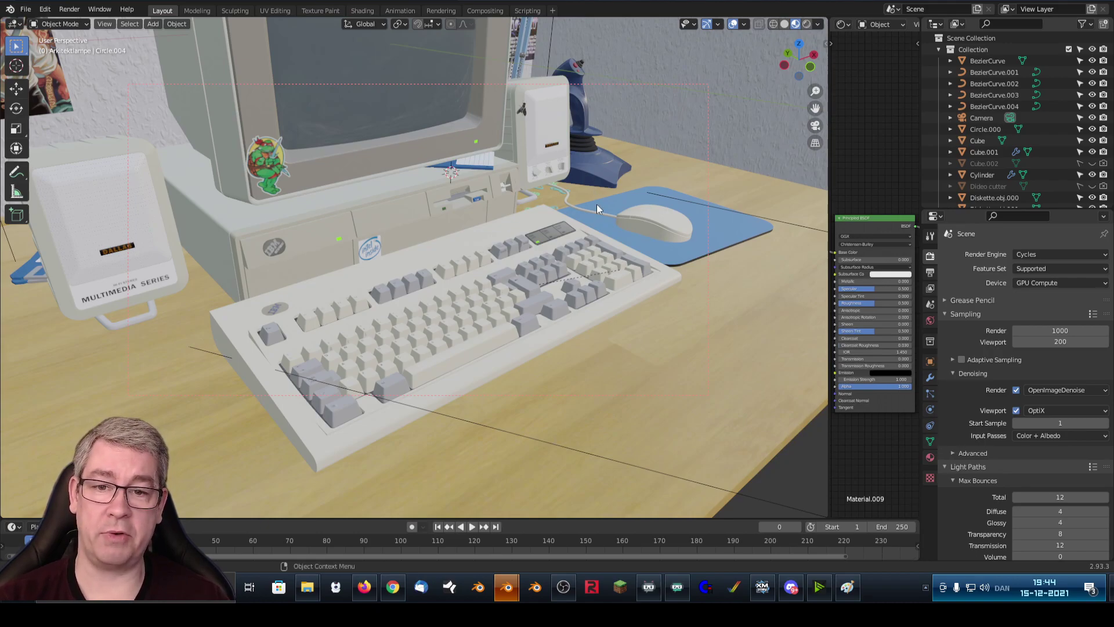
pyautogui.moveTo(582, 235); pyautogui.dragTo(481, 229)
pyautogui.scroll(6, 482, 227)
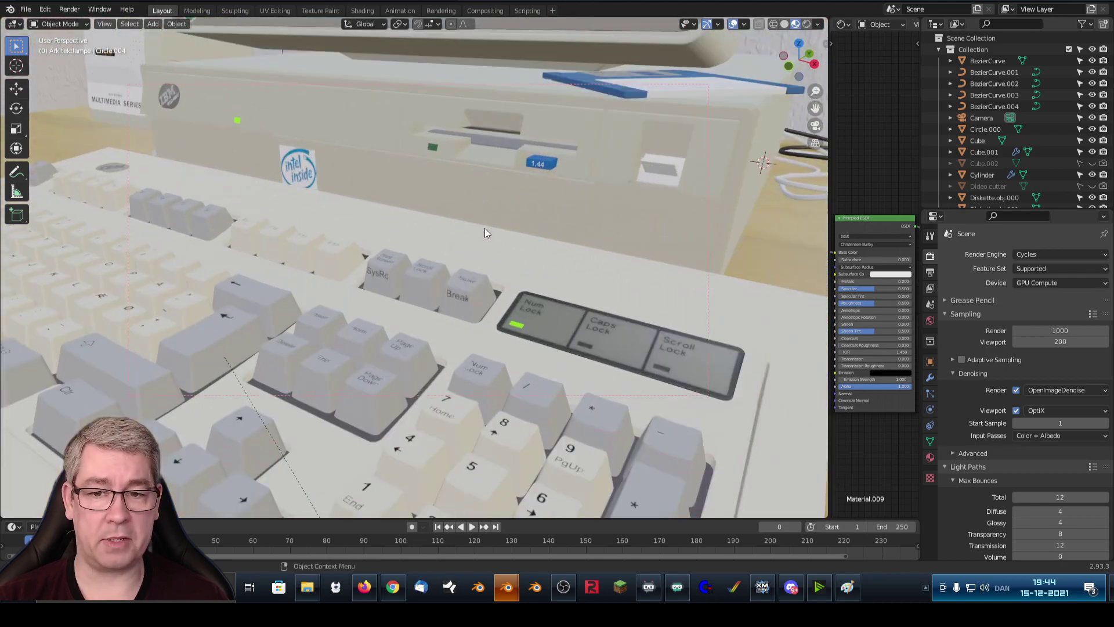
pyautogui.scroll(-6, 490, 226)
pyautogui.scroll(-2, 494, 226)
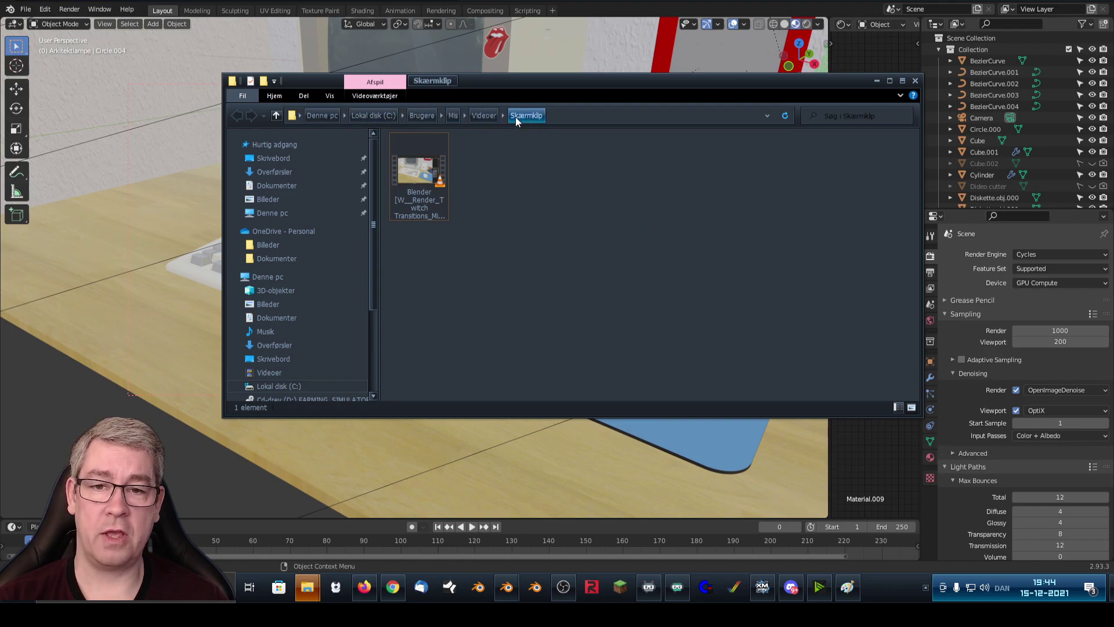
# - Play the Blender screen recording from the Skærmklip folder in VLC, then close it and return to Blender
pyautogui.moveTo(541, 83); pyautogui.dragTo(522, 80)
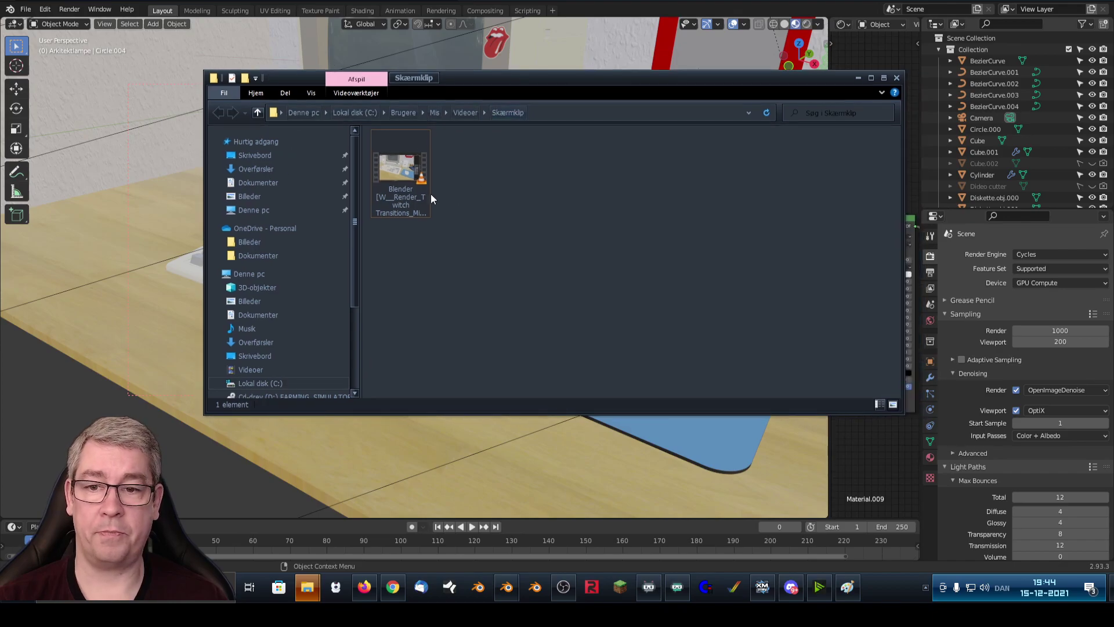
pyautogui.doubleClick(395, 166)
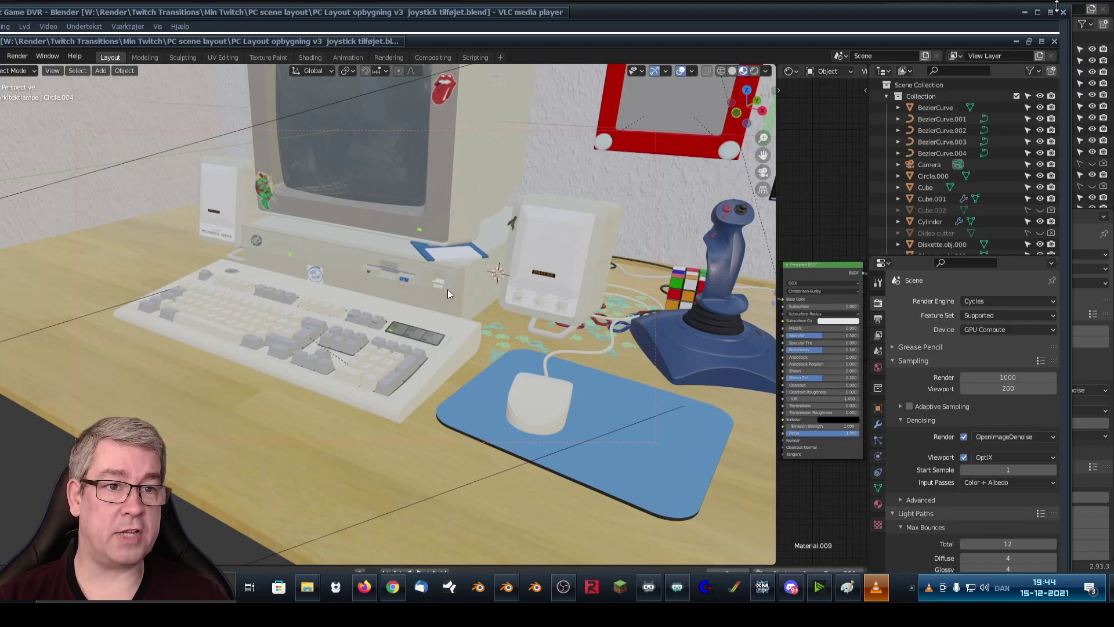
pyautogui.click(1064, 12)
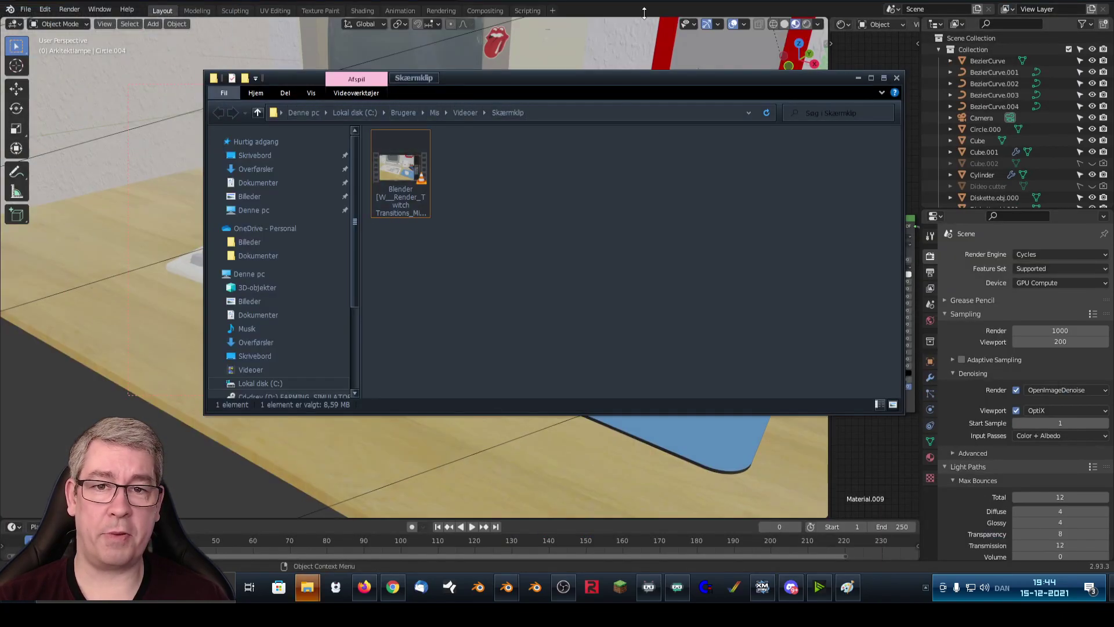
pyautogui.hotkey('alt', 'Tab')
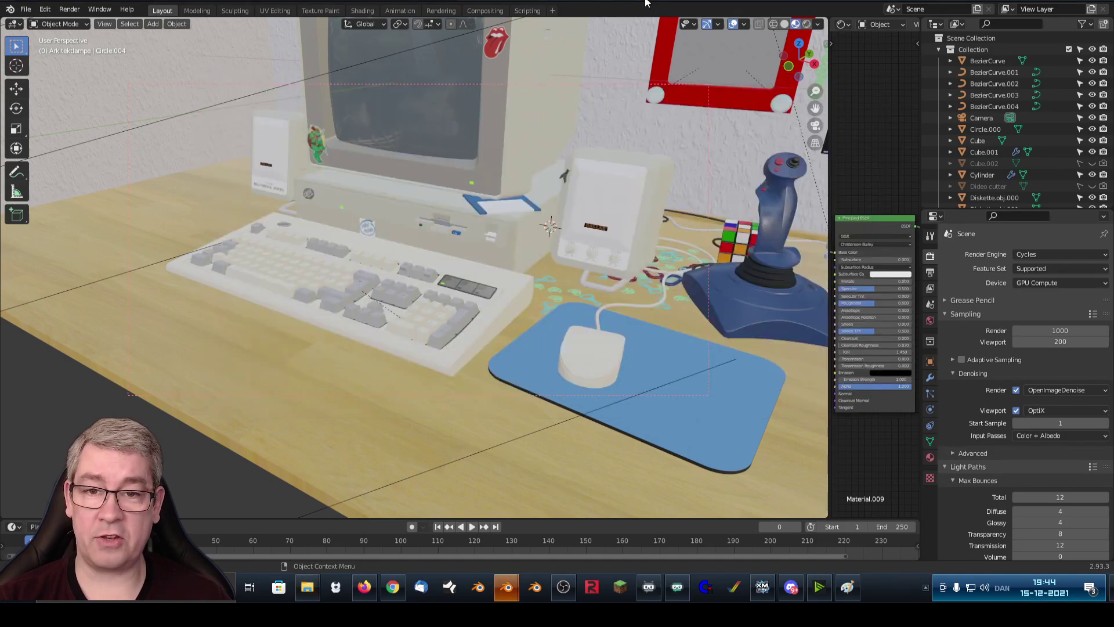